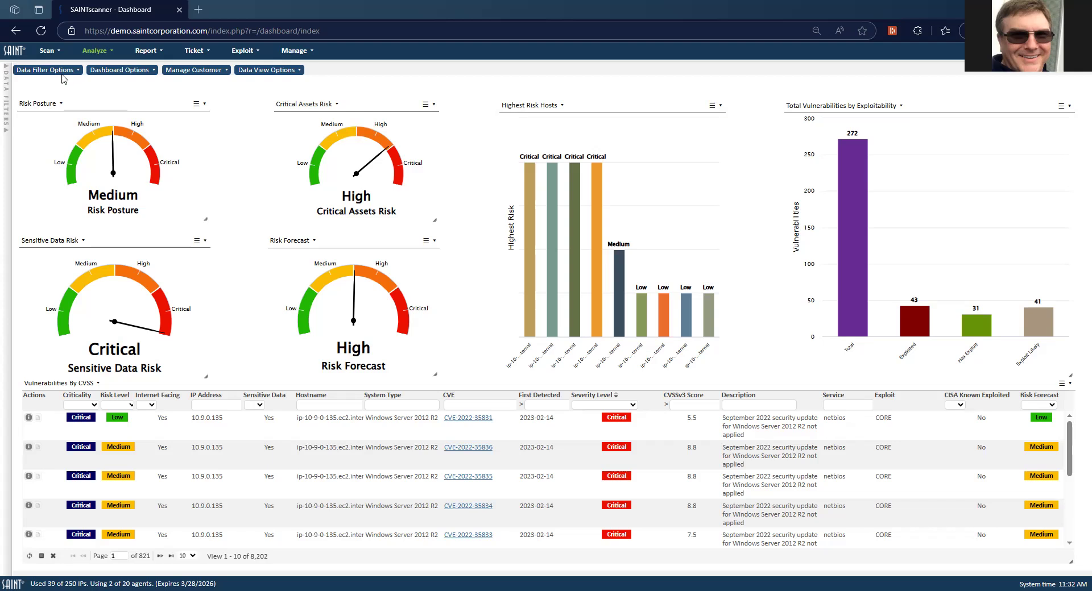
# - Start a new scan job from the scan jobs page and name it First Scan
pyautogui.click(48, 53)
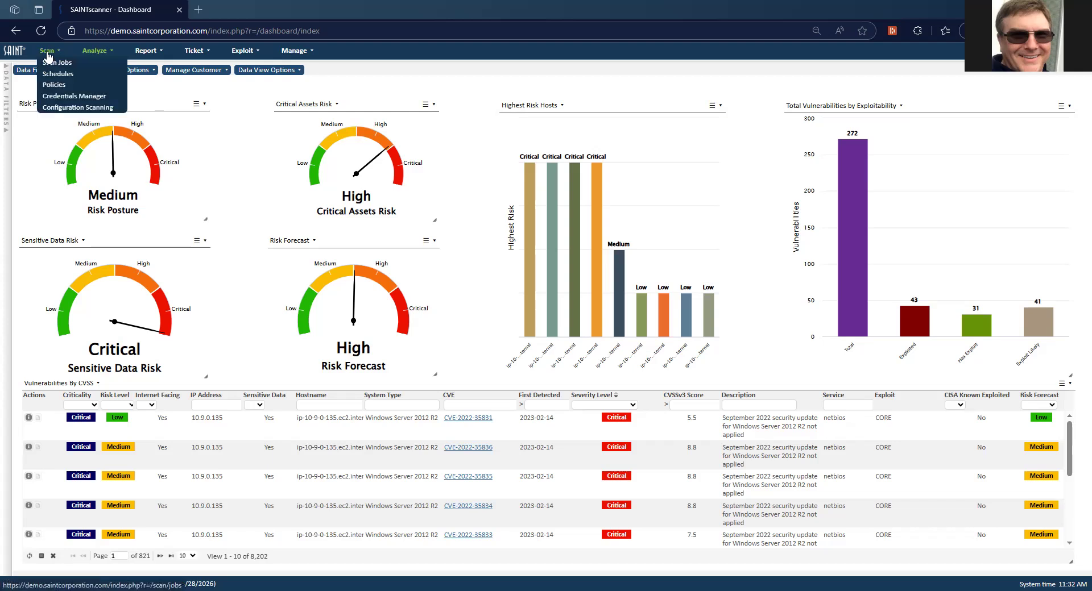
pyautogui.click(48, 60)
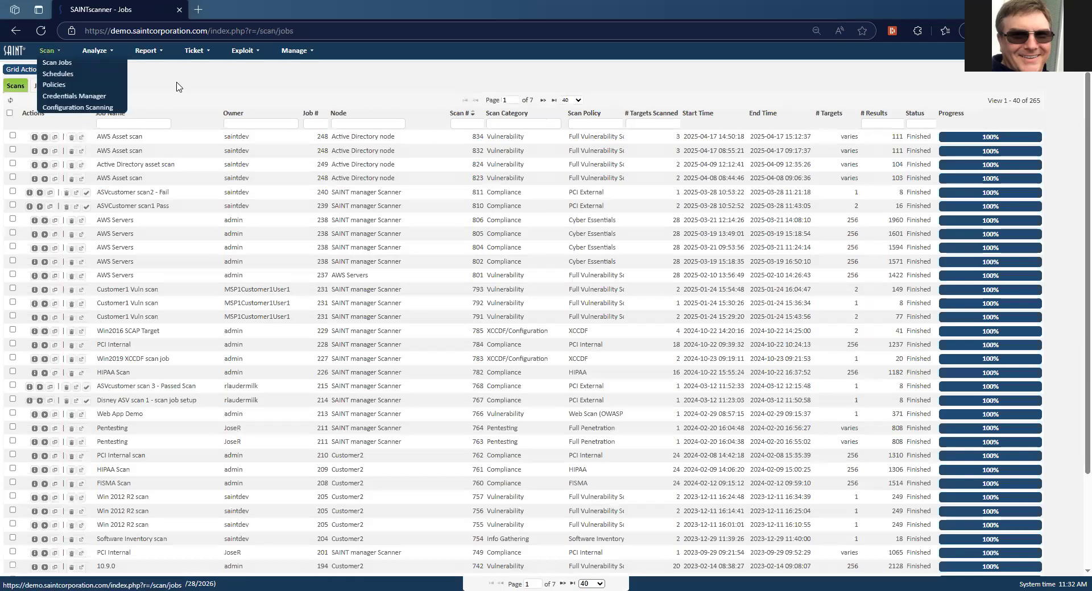
pyautogui.click(38, 70)
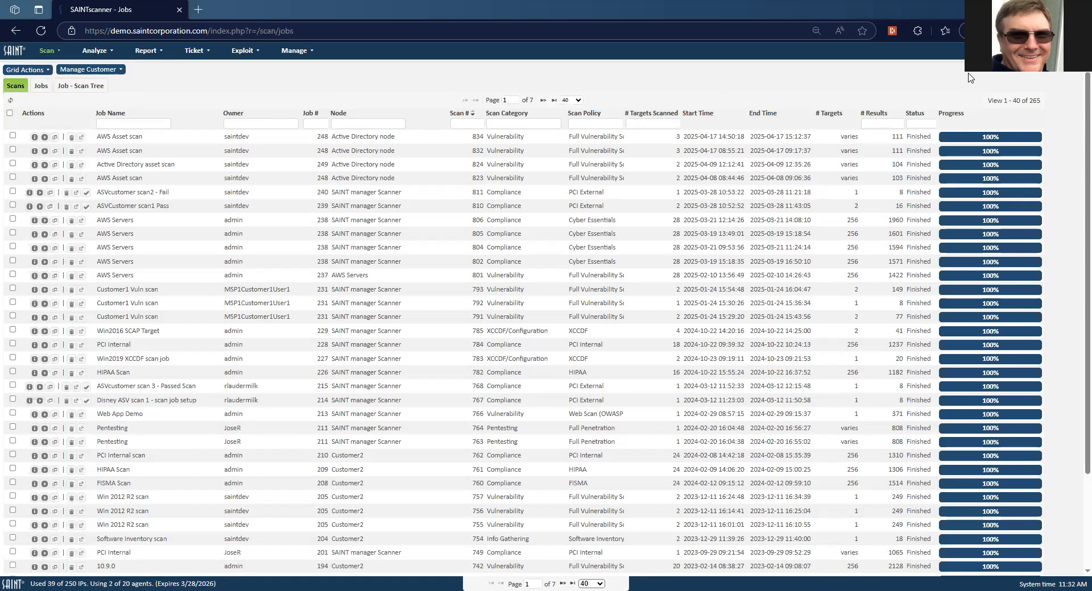
pyautogui.moveTo(1005, 51)
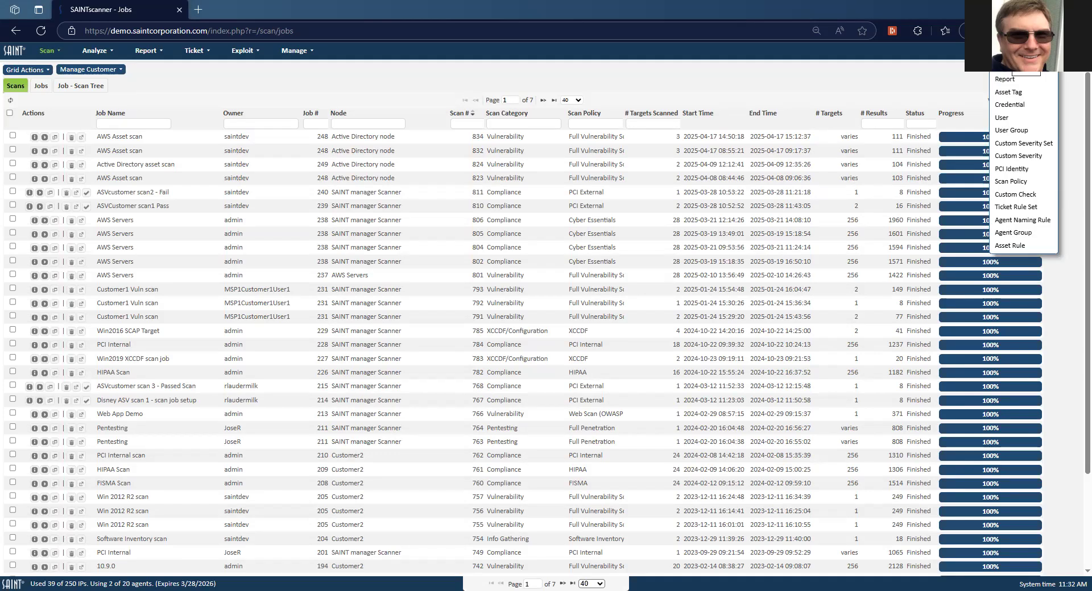
pyautogui.click(1004, 77)
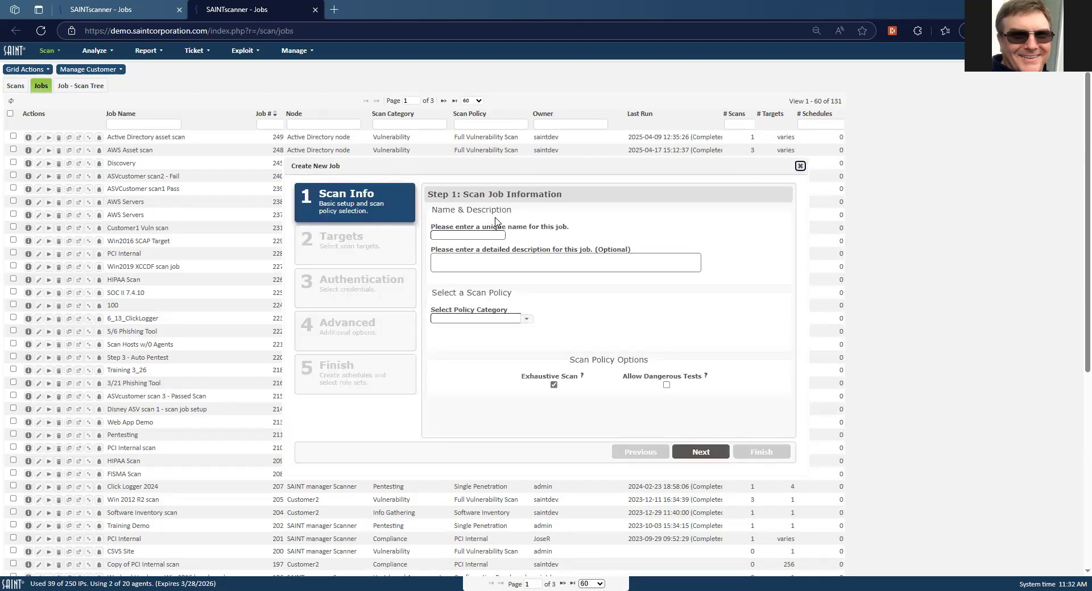
pyautogui.click(472, 232)
pyautogui.write('First Scan')
# - Choose the Info Gathering policy category and look through its available scan policies
pyautogui.click(526, 321)
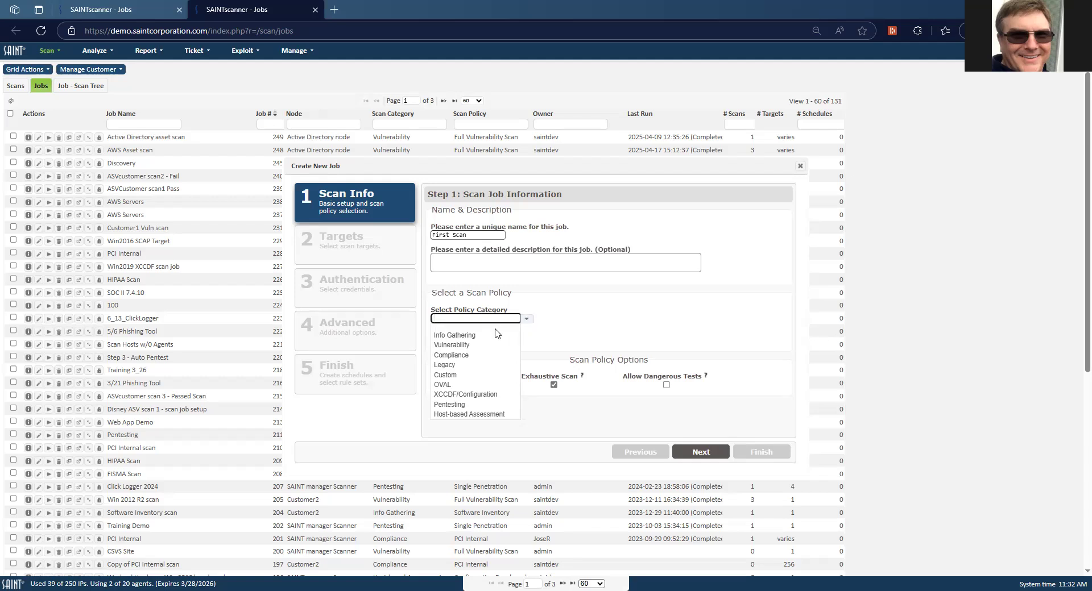
pyautogui.click(470, 337)
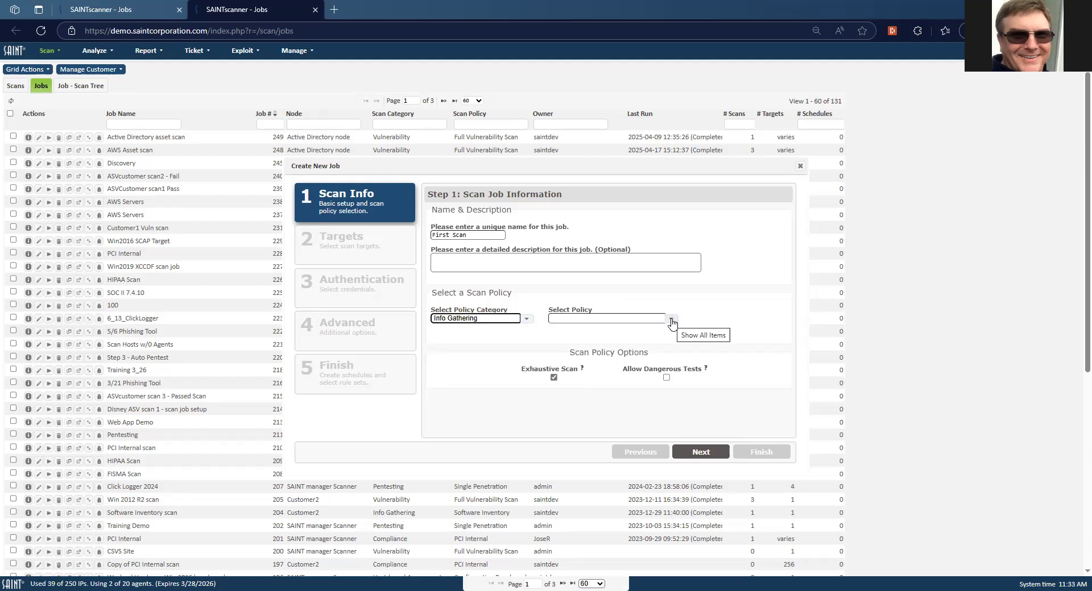
pyautogui.click(672, 320)
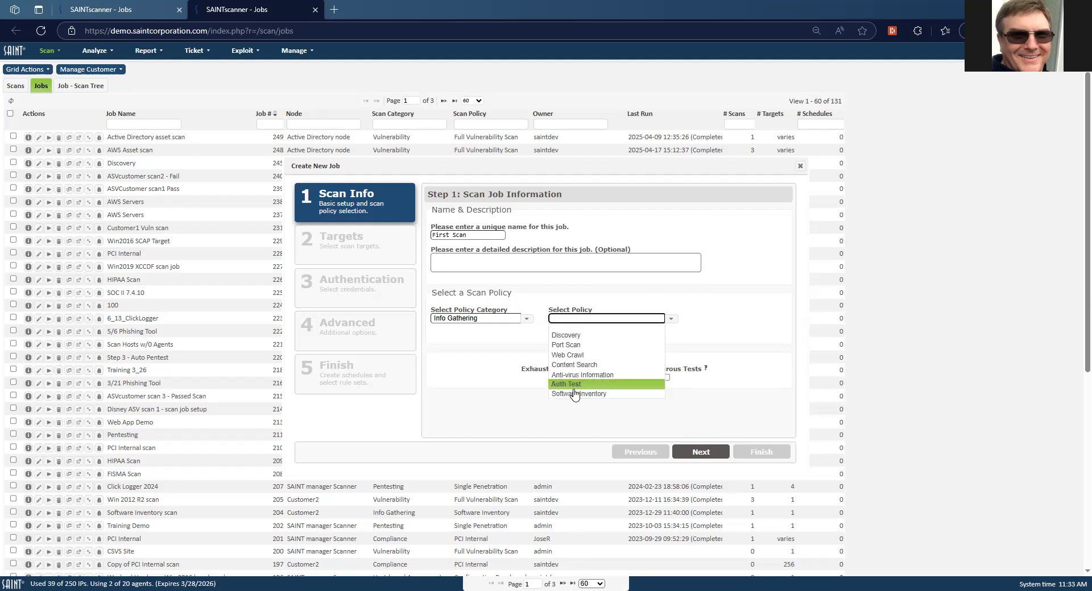
# - Set the policy category to Vulnerability with the Full Vulnerability Scan policy, and continue to target selection
pyautogui.click(528, 320)
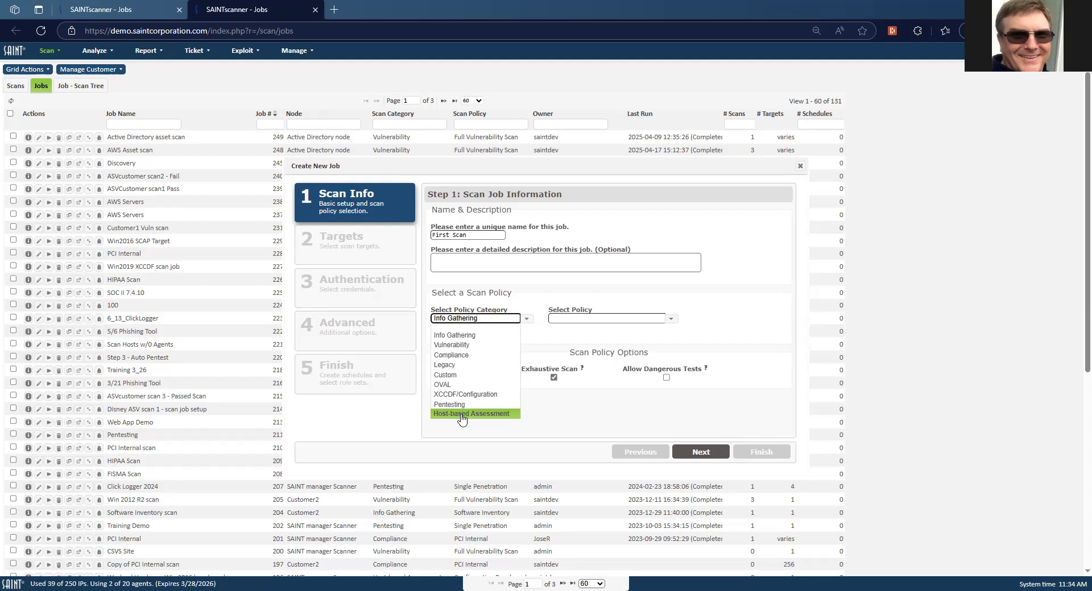
pyautogui.click(463, 345)
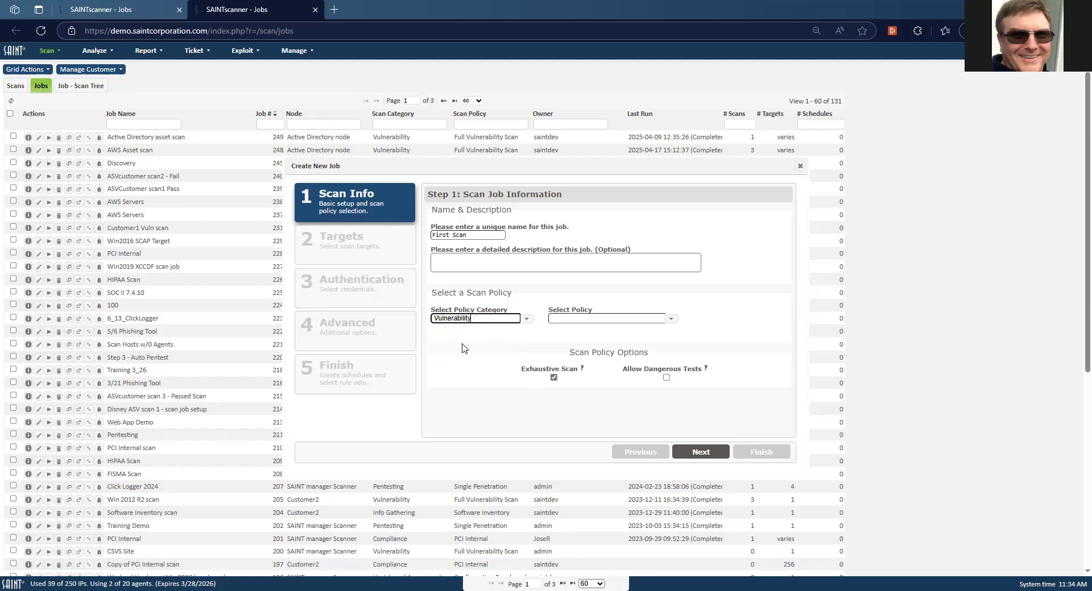
pyautogui.click(669, 319)
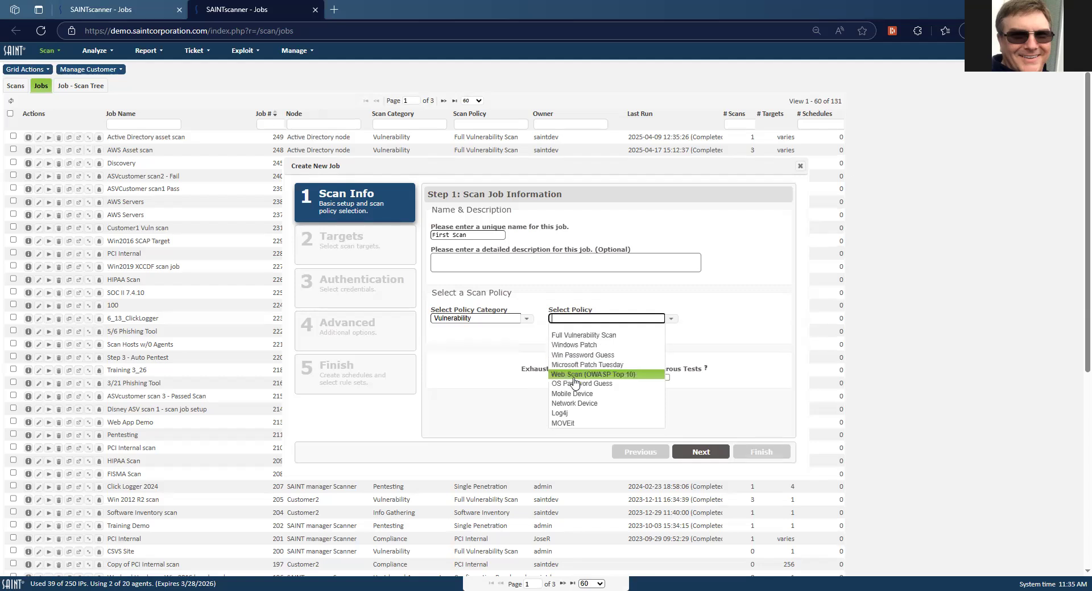
pyautogui.click(586, 336)
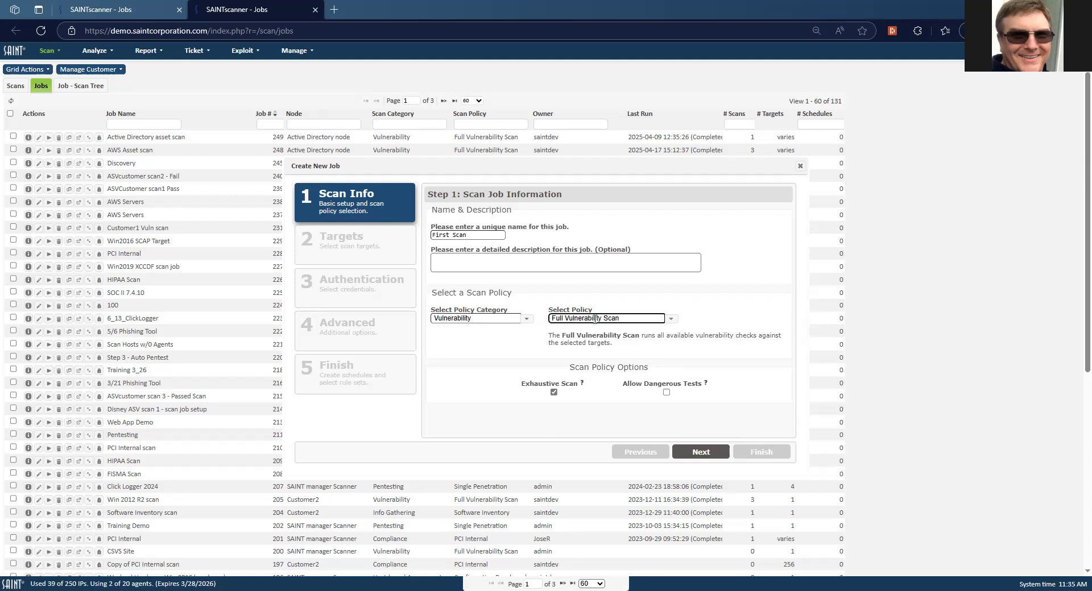
pyautogui.click(702, 453)
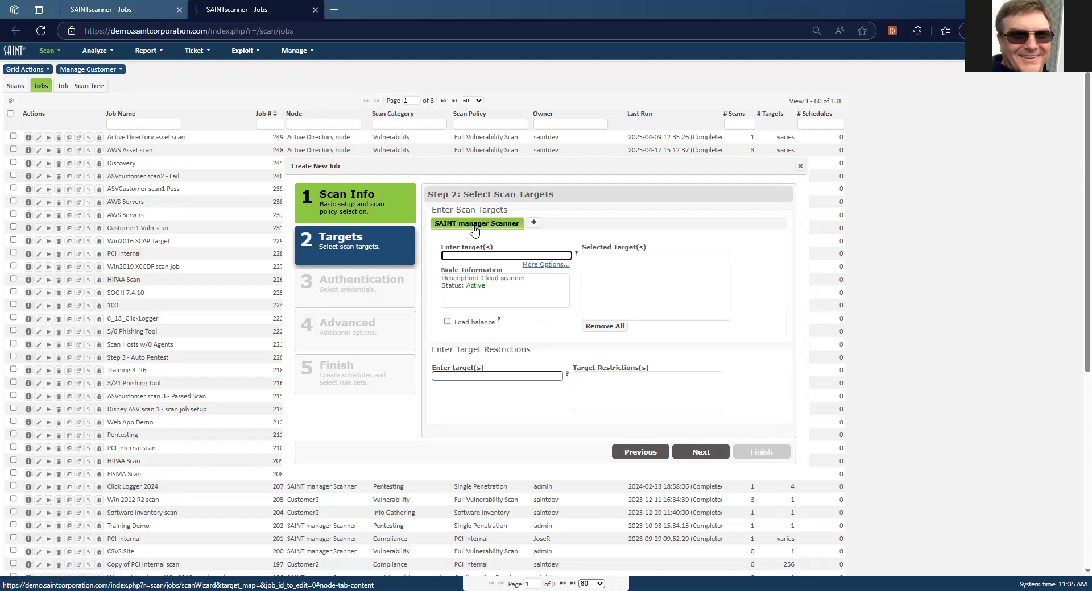
# - Review the scanner nodes that can be added to the job without adding one
pyautogui.click(533, 225)
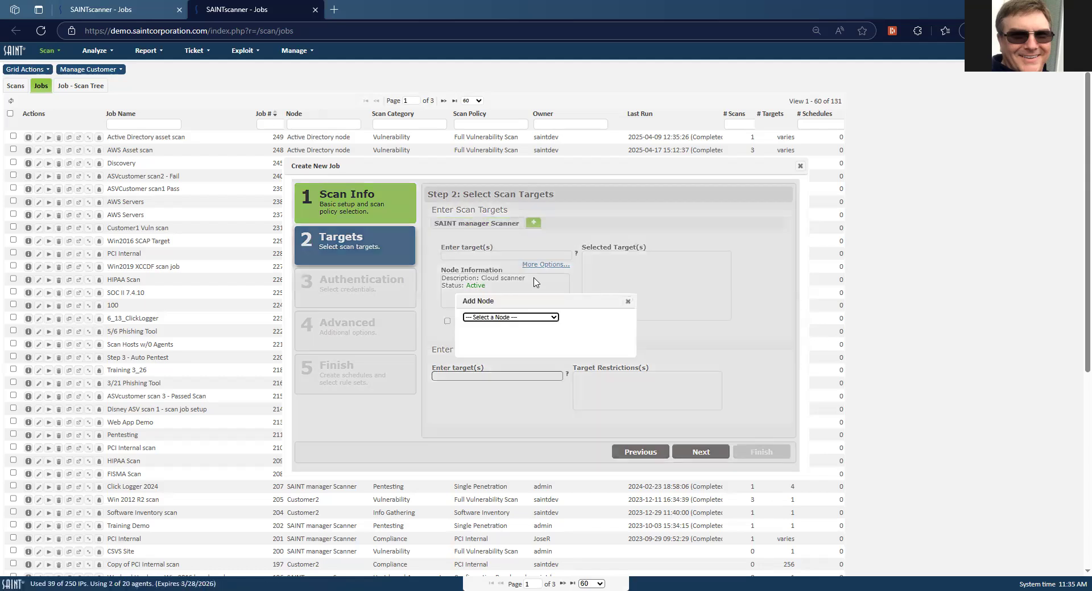
pyautogui.click(547, 322)
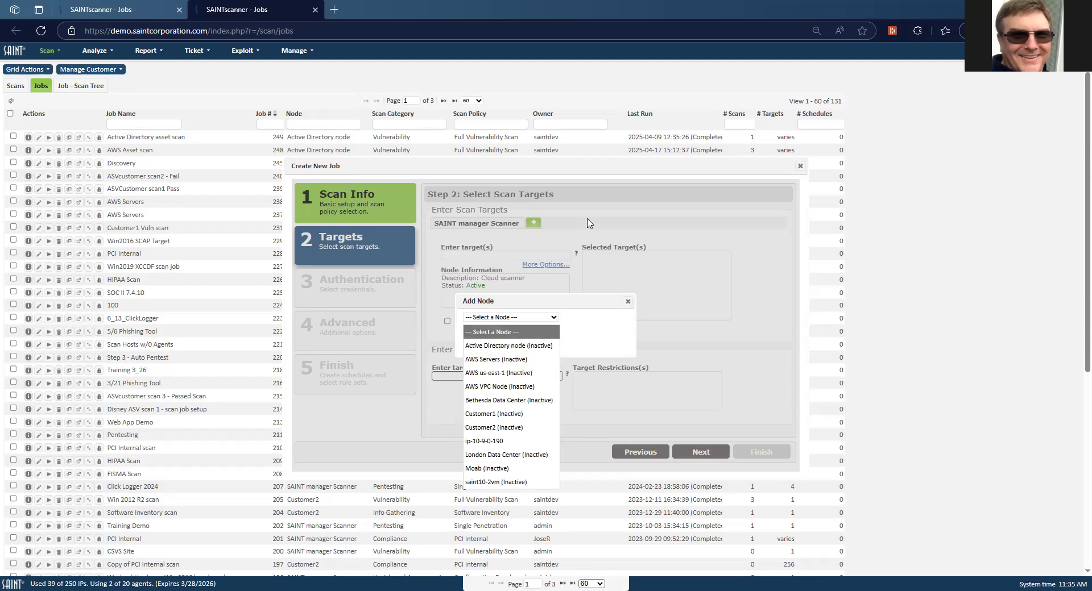
pyautogui.click(591, 298)
pyautogui.click(627, 301)
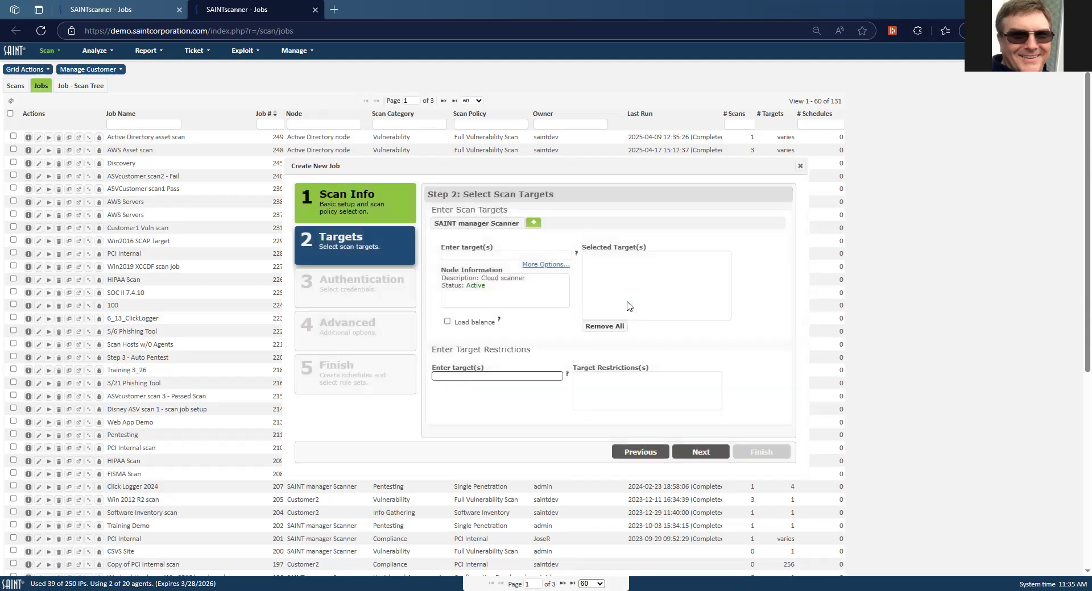
# - Add 215.11.111.12 as the scan target for the SAINT manager Scanner node and continue to authentication
pyautogui.click(502, 255)
pyautogui.write('215.11')
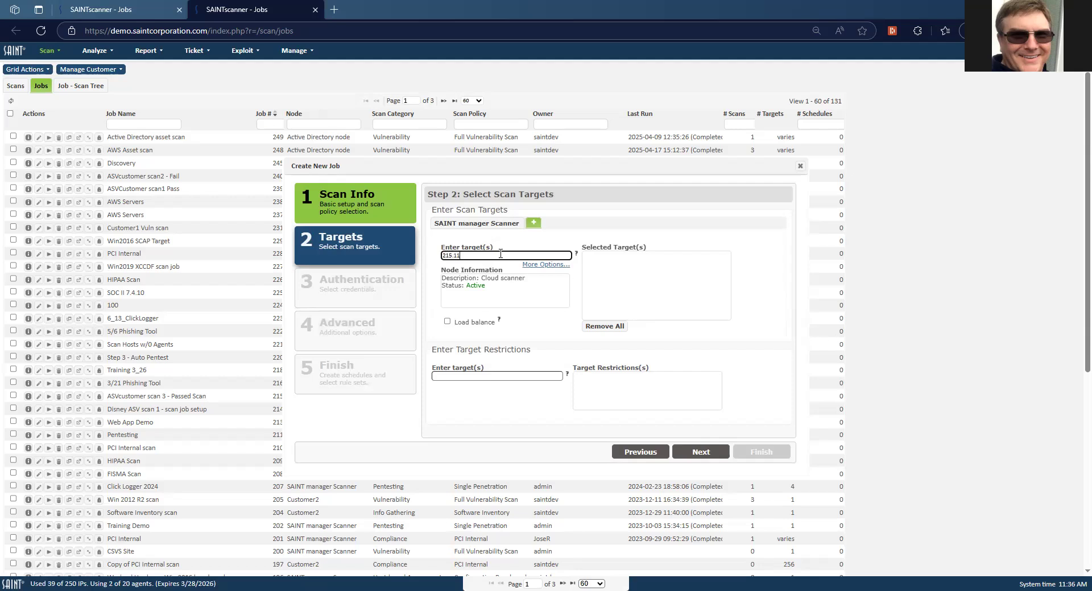
pyautogui.write('.111.12')
pyautogui.press('Return')
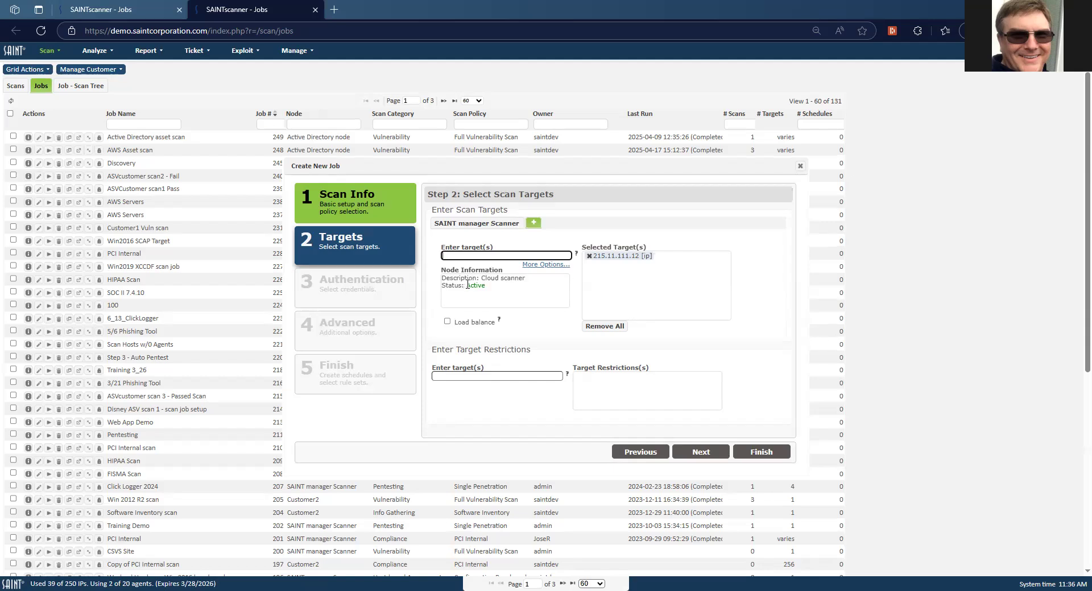
pyautogui.click(701, 452)
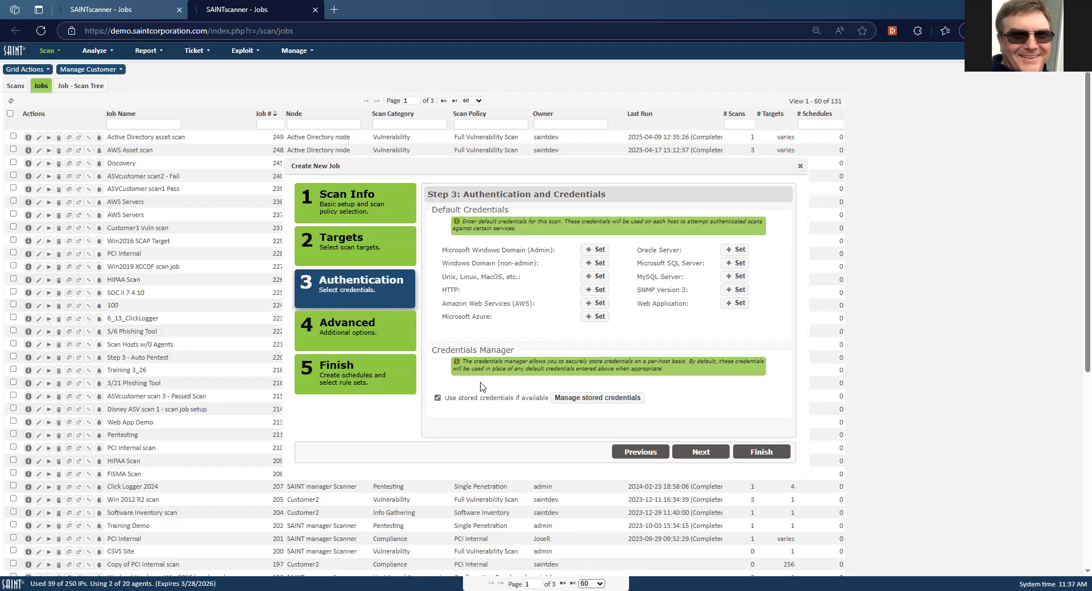
# - Turn off the use of stored credentials and continue to scheduling, keeping the advanced settings at their defaults
pyautogui.click(438, 398)
pyautogui.click(438, 398)
pyautogui.click(437, 398)
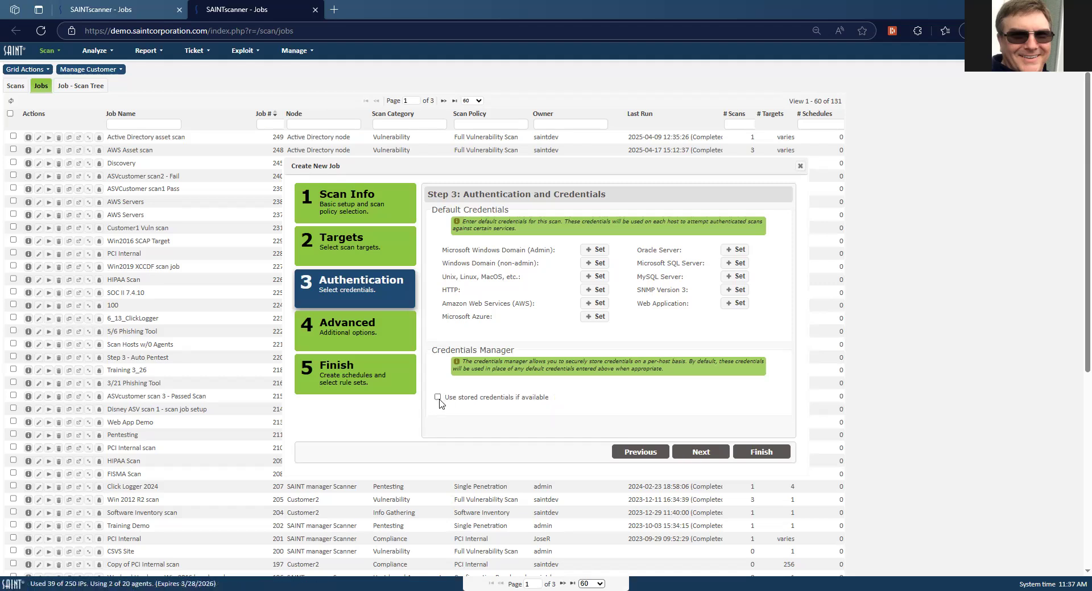
pyautogui.click(700, 451)
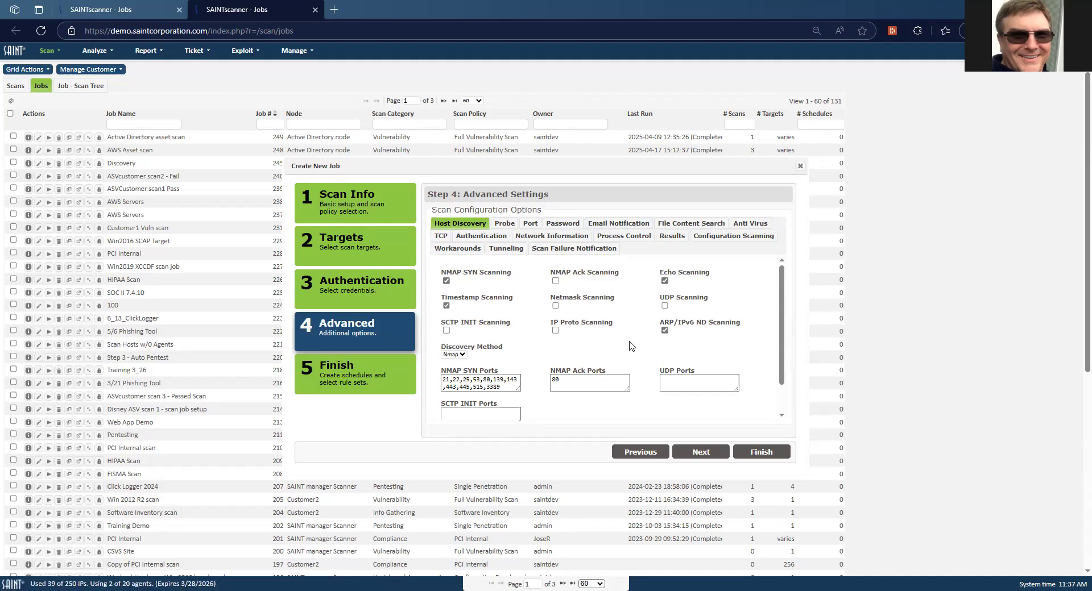
pyautogui.click(698, 452)
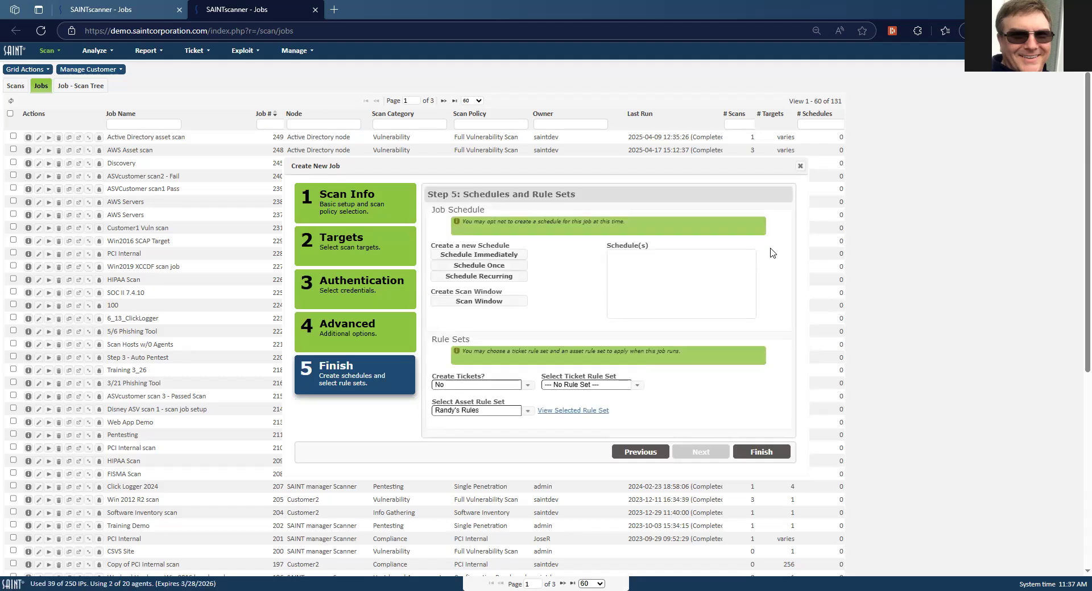
# - Schedule the job to run immediately and also once on 2025-04-30 at 22:00
pyautogui.click(487, 257)
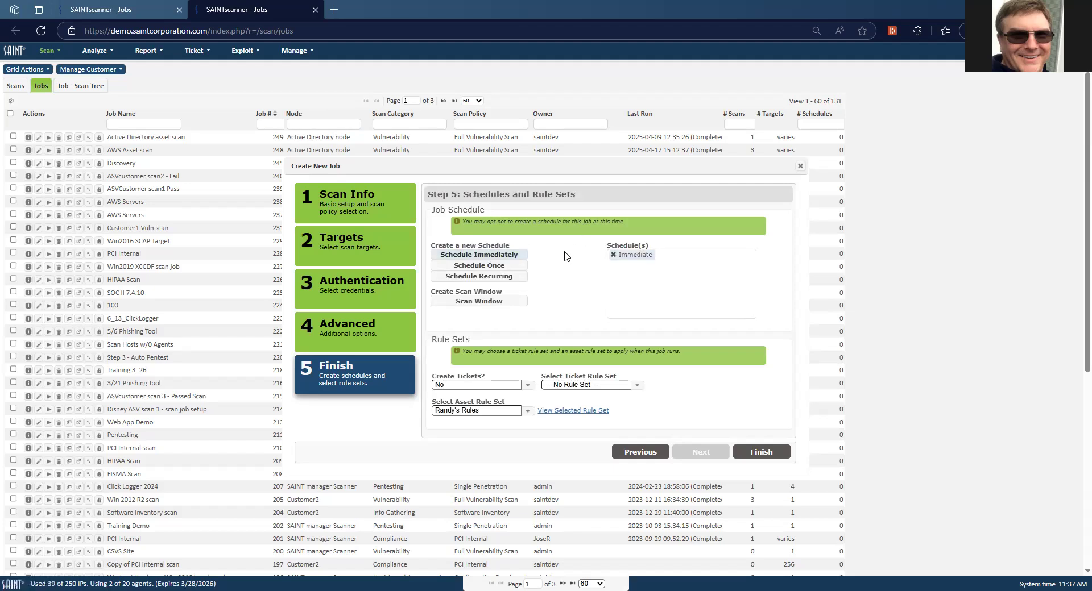
pyautogui.click(494, 268)
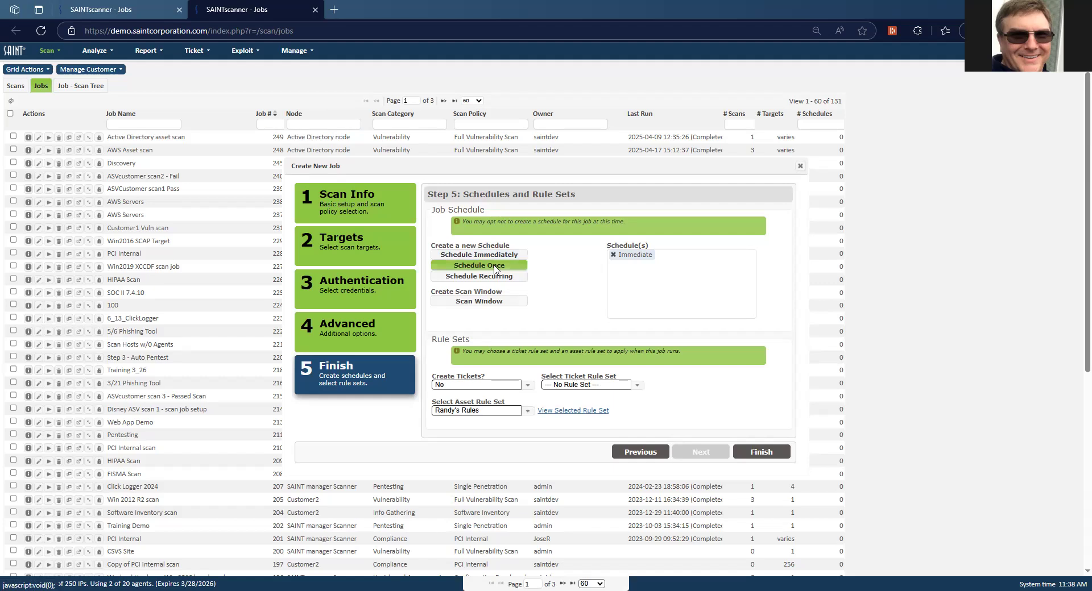
pyautogui.click(485, 224)
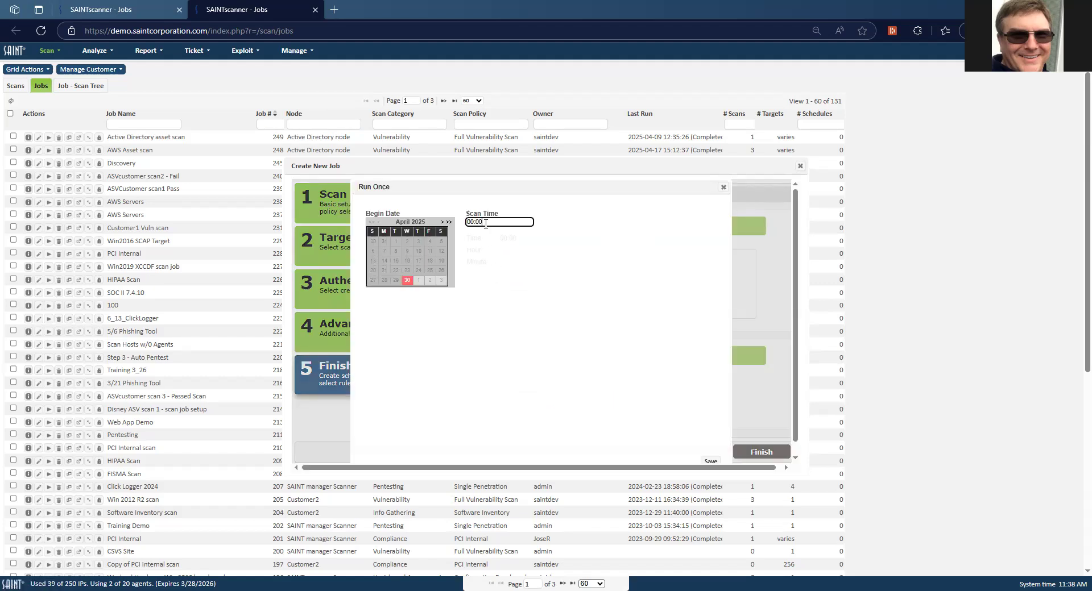
pyautogui.moveTo(499, 254); pyautogui.dragTo(567, 255)
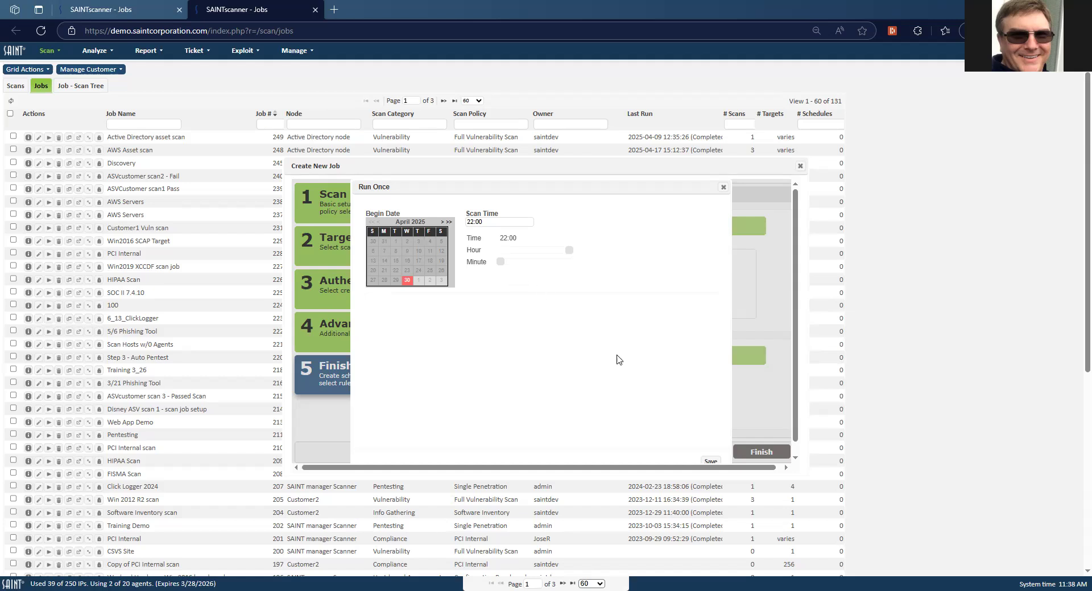
pyautogui.click(710, 461)
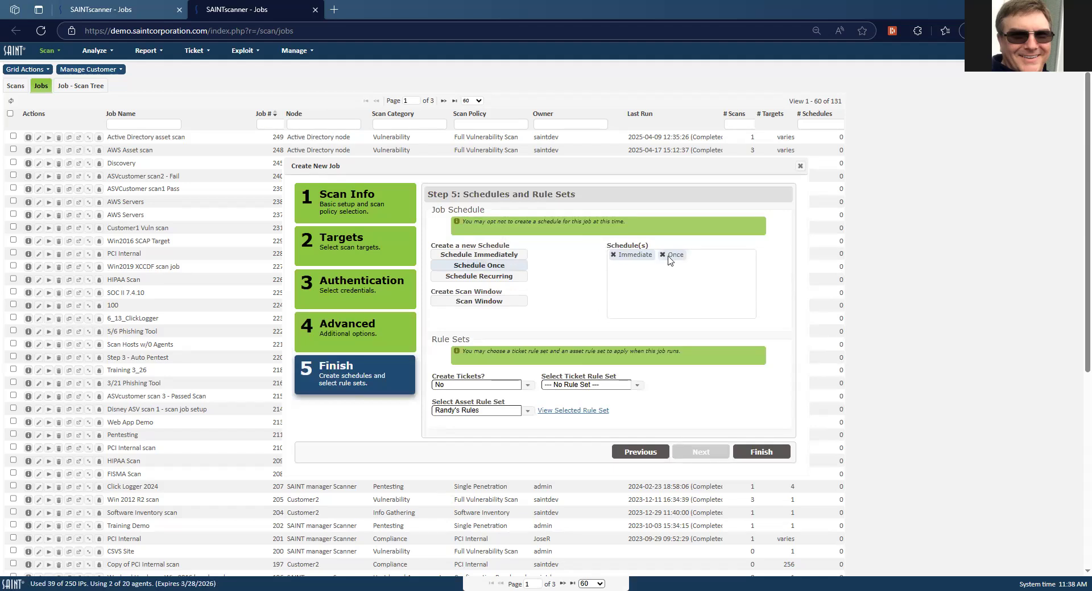
pyautogui.moveTo(670, 259)
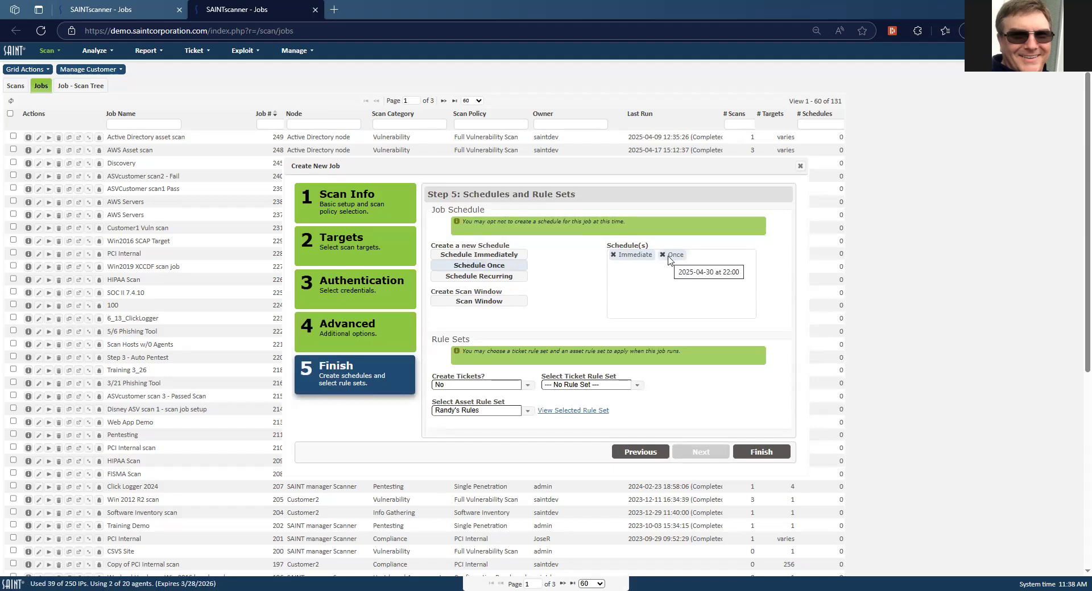
# - Add a recurring schedule that repeats monthly on day 1 at 22:00 and ends after 3 occurrences
pyautogui.click(501, 277)
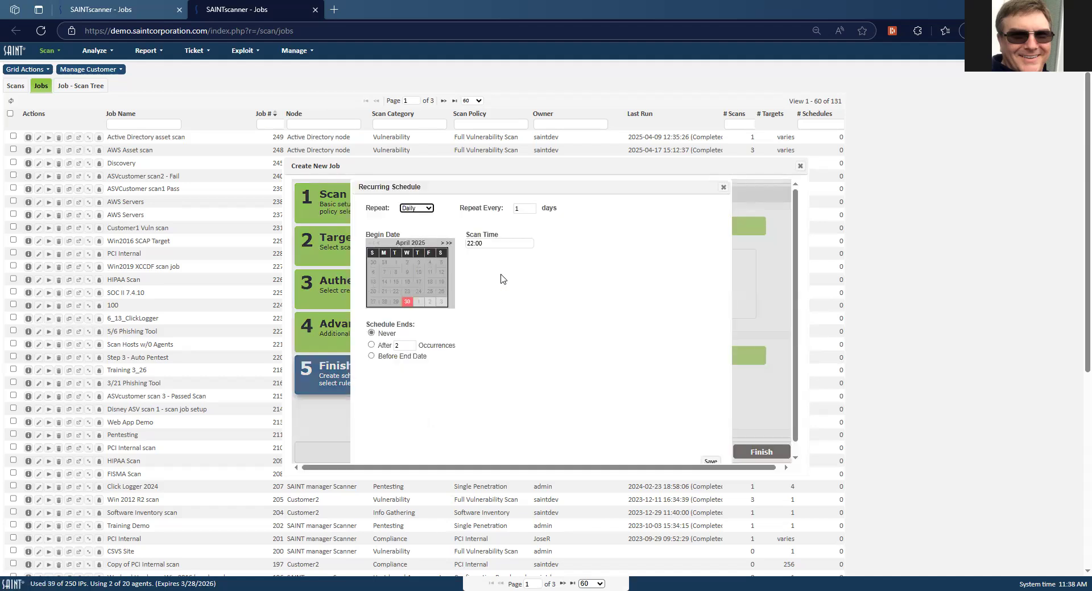
pyautogui.click(431, 209)
pyautogui.click(418, 251)
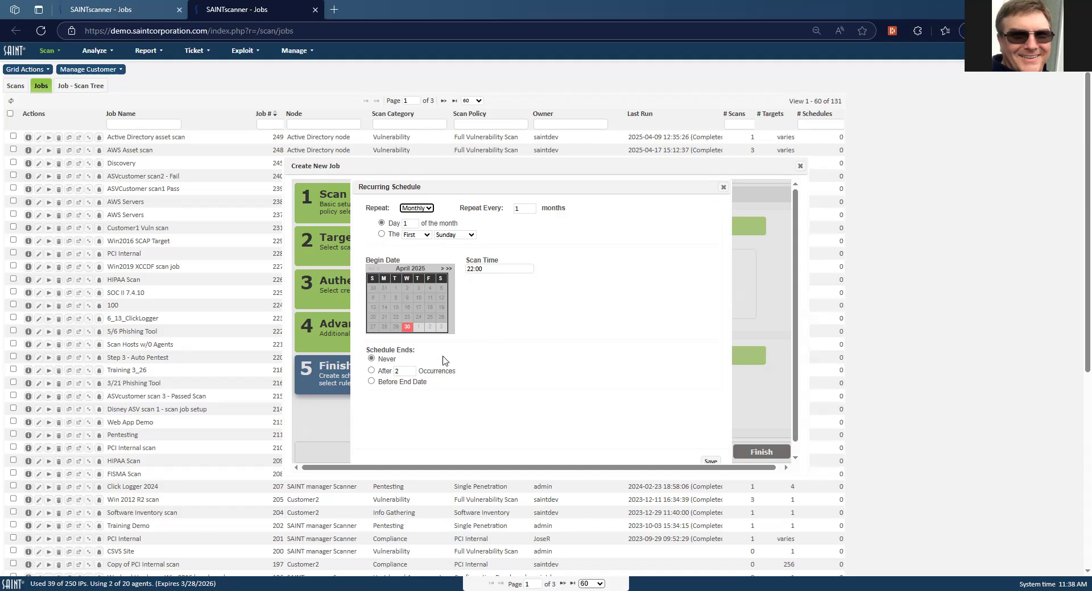
pyautogui.click(371, 370)
pyautogui.click(405, 370)
pyautogui.write('3')
pyautogui.click(710, 460)
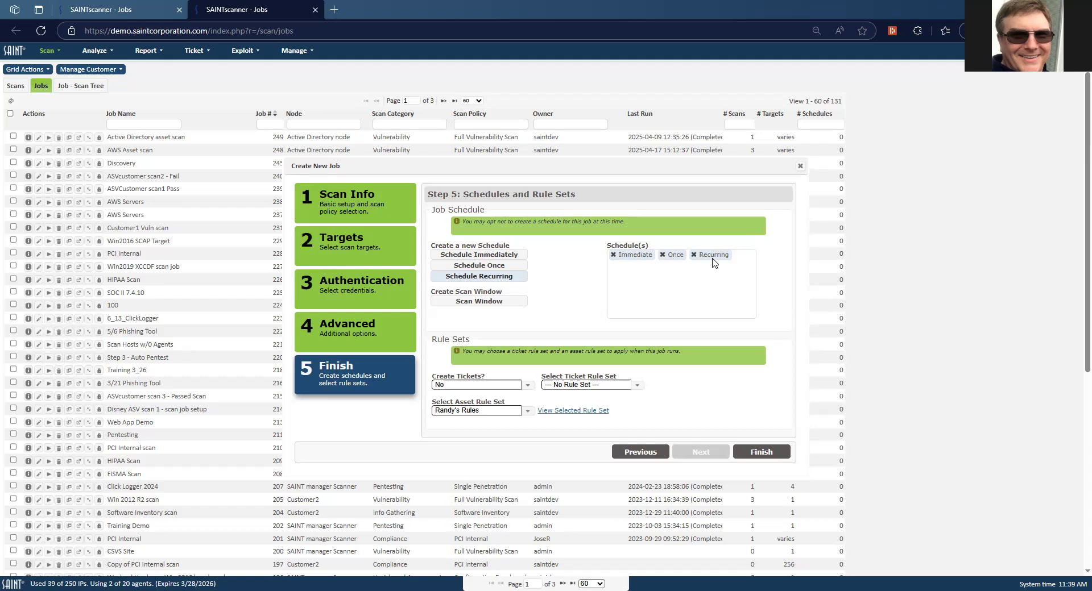
pyautogui.moveTo(714, 262)
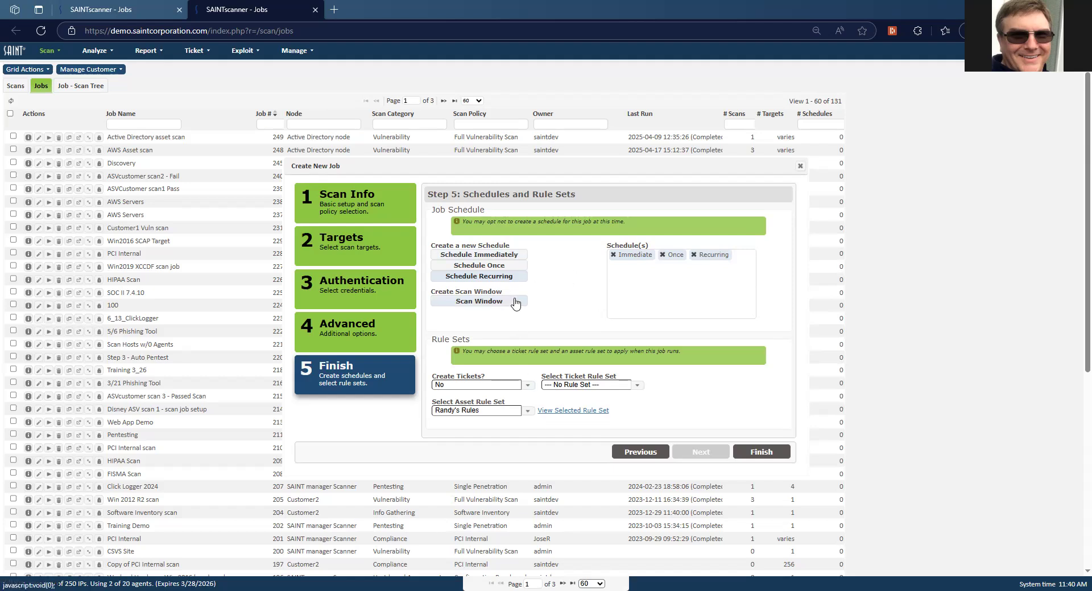
# - Finish creating the scan job and show the list of scans
pyautogui.click(759, 453)
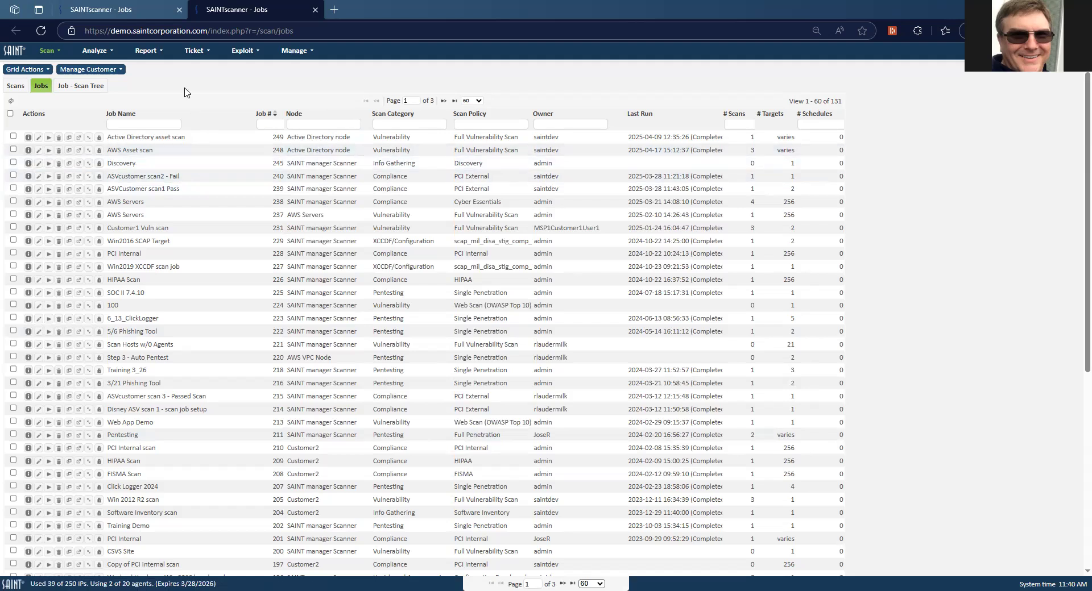
pyautogui.click(11, 91)
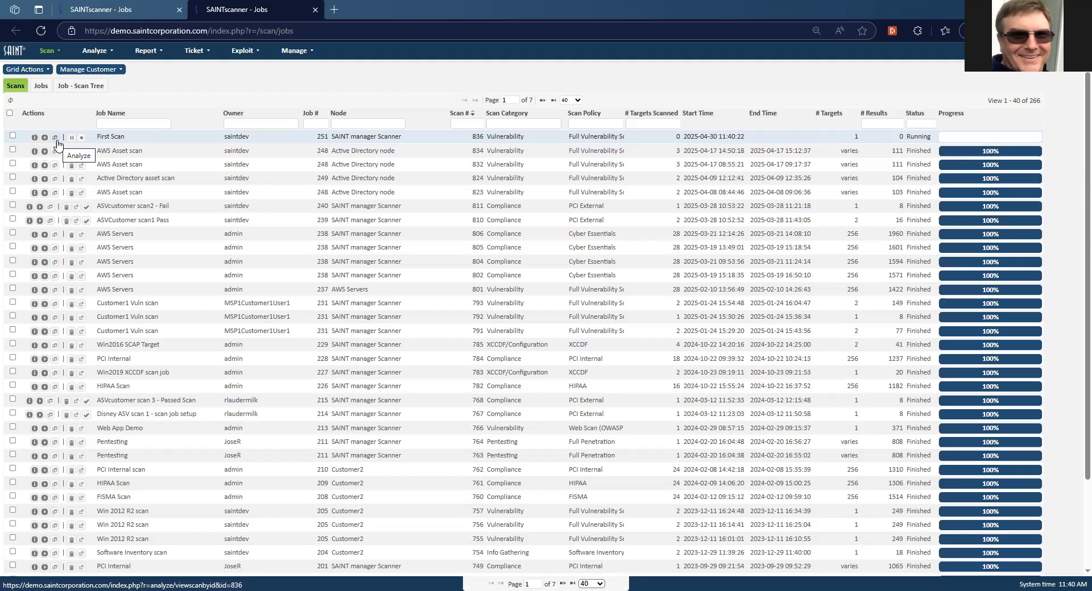
# - View the scan schedules calendar for April 2025
pyautogui.click(93, 50)
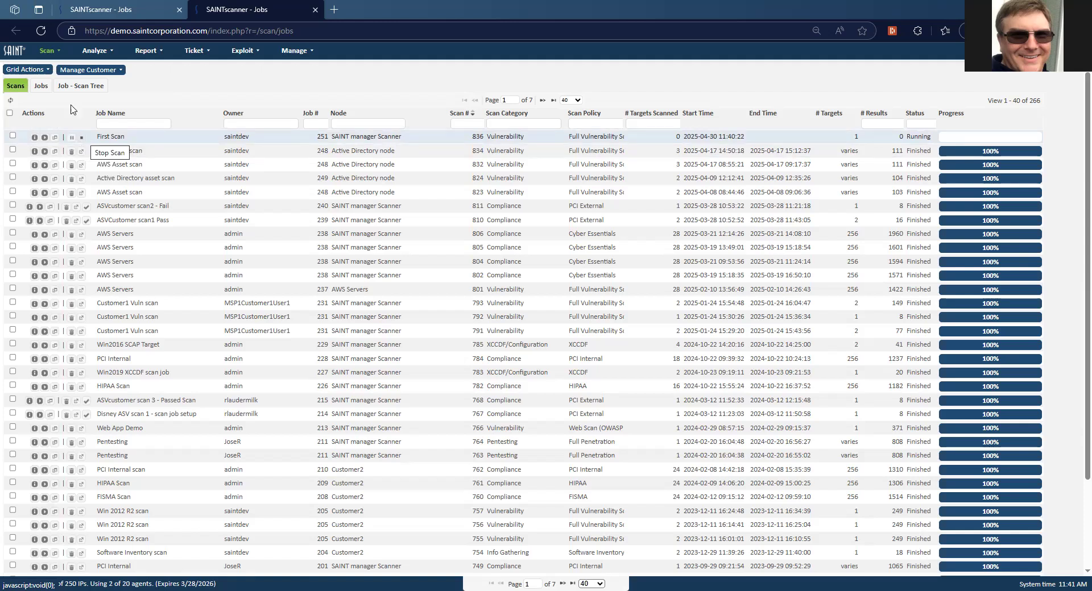
pyautogui.moveTo(50, 58)
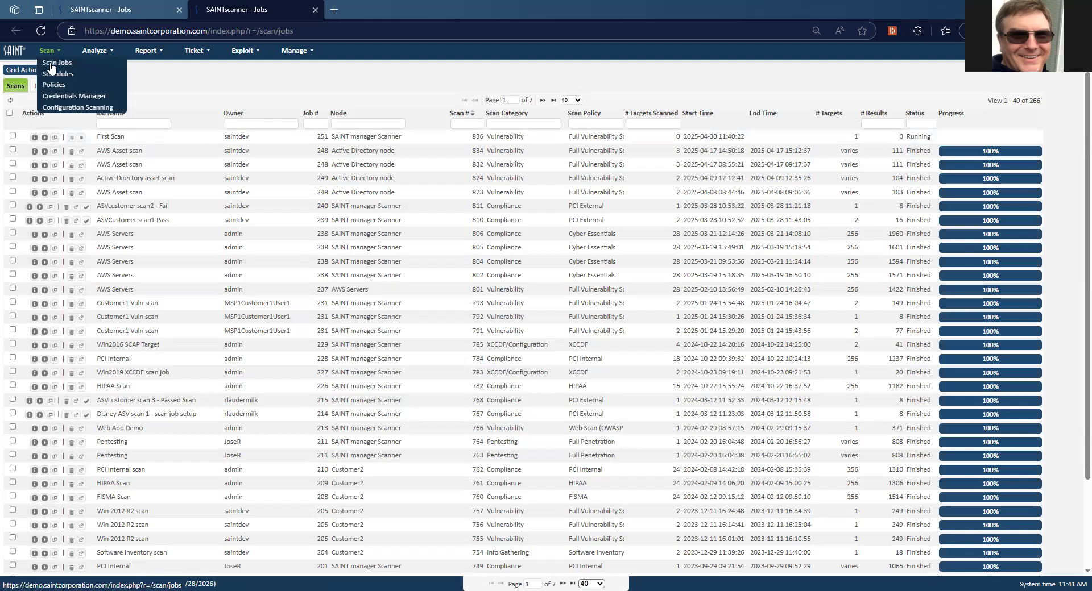
pyautogui.click(55, 75)
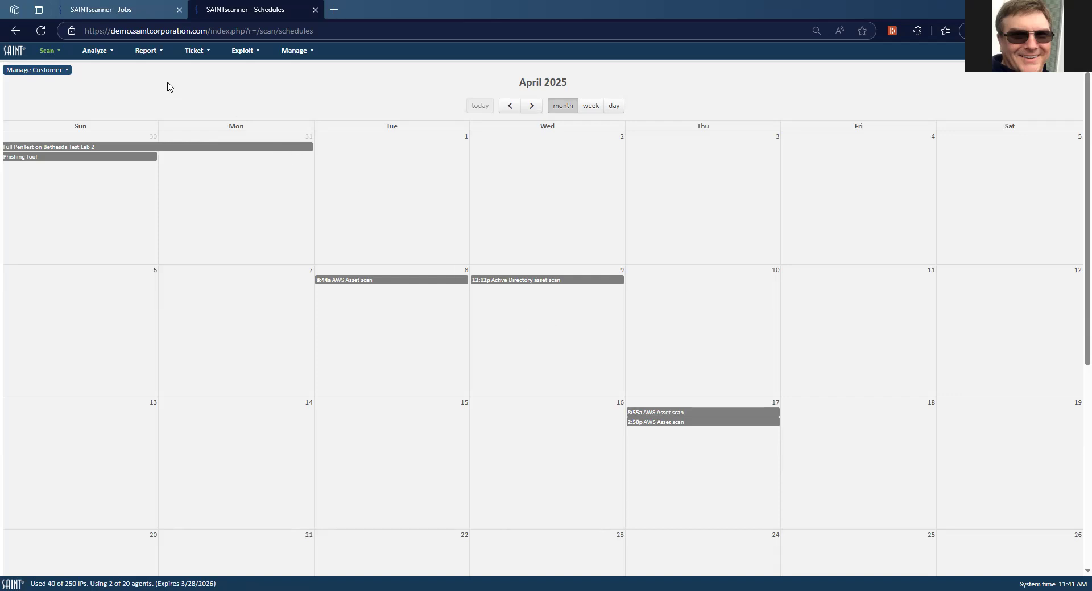
# - Return to the scan jobs page and stop the running First Scan, confirming the stop
pyautogui.click(48, 52)
pyautogui.click(49, 61)
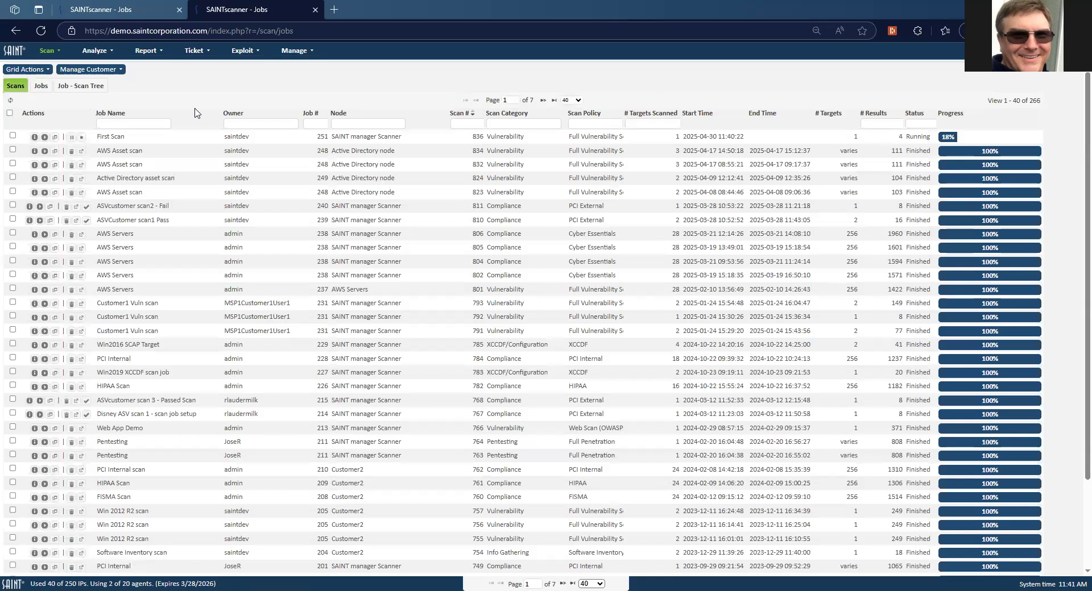
pyautogui.click(81, 140)
pyautogui.click(601, 92)
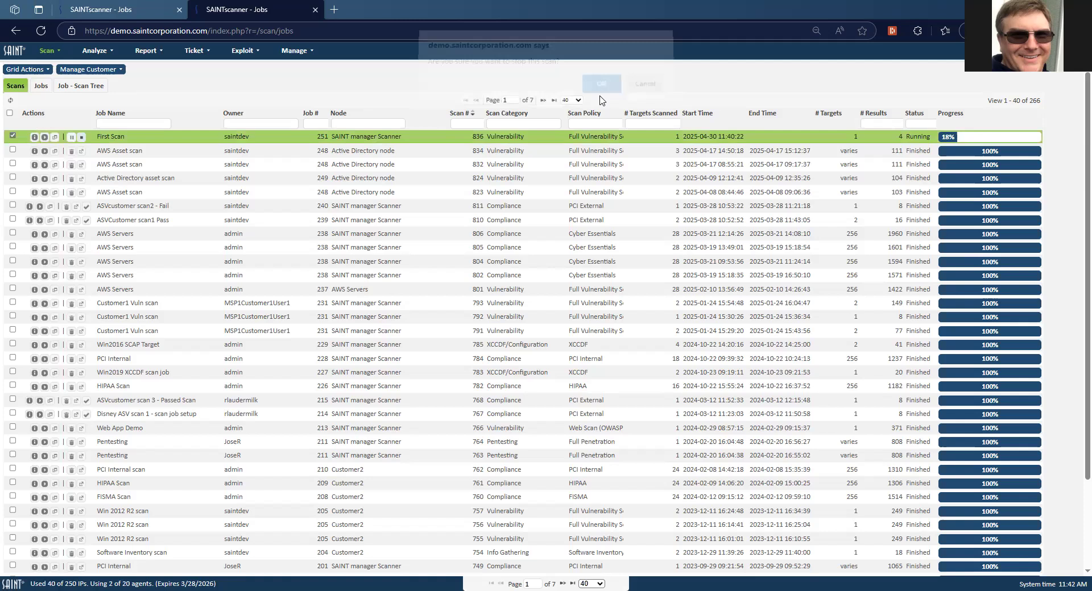